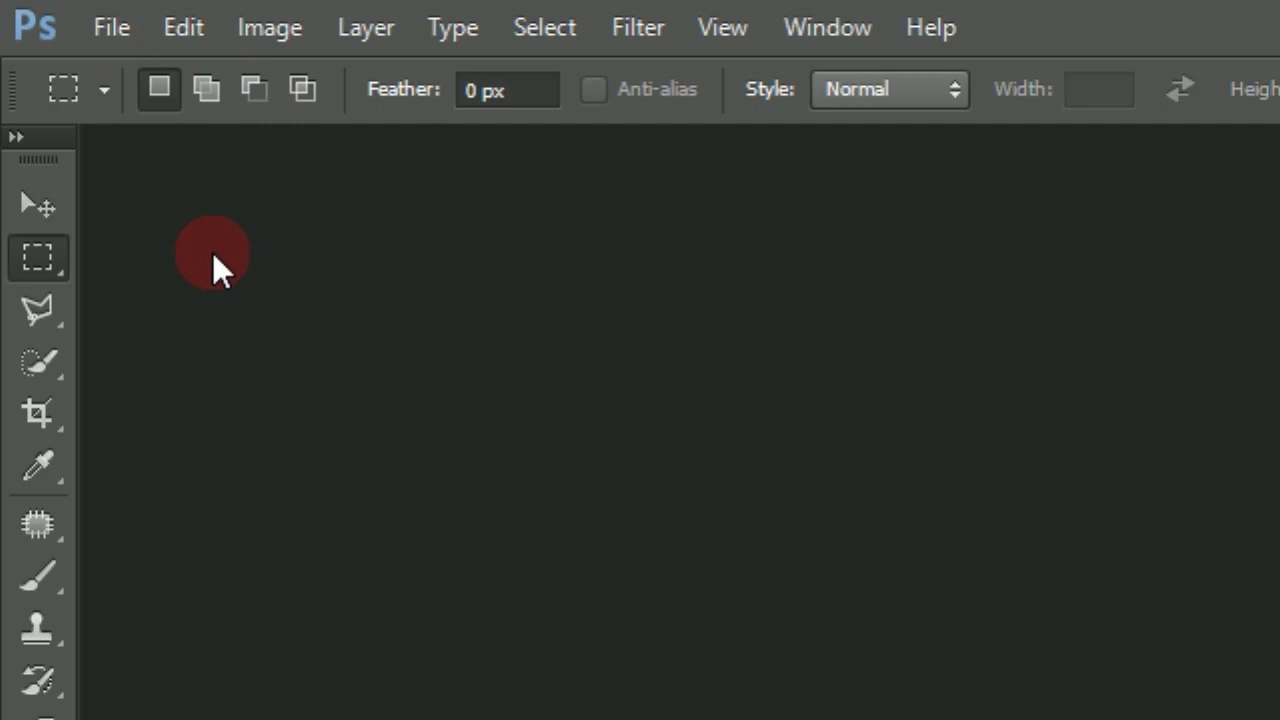
Open the 'final output' photo from the Desktop as a Photoshop document
left_click(116, 26)
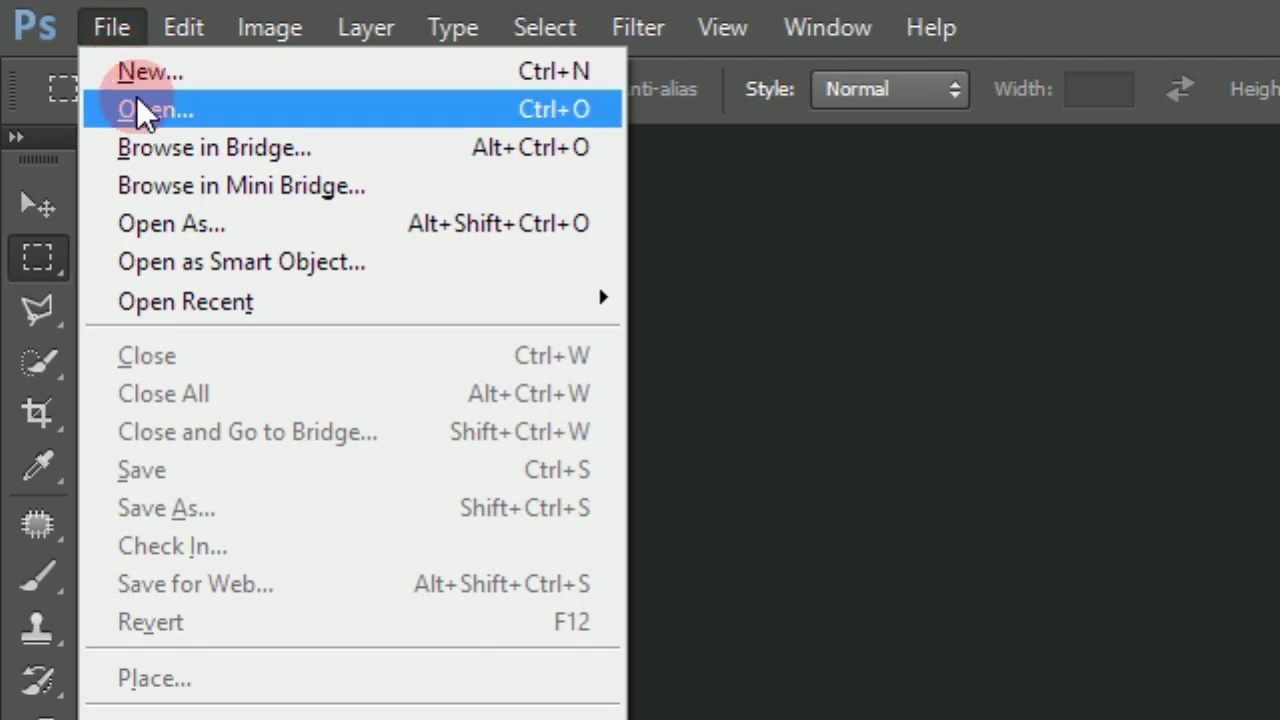
left_click(180, 108)
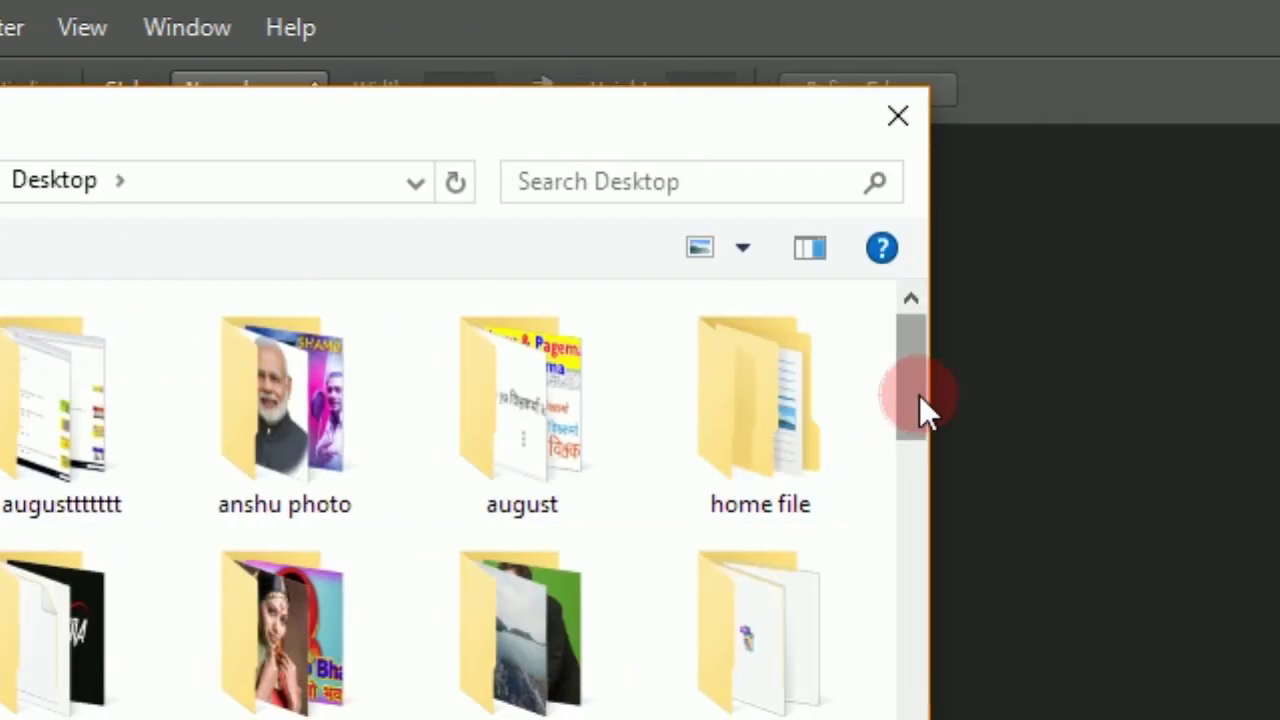
left_click_drag(919, 395, 909, 513)
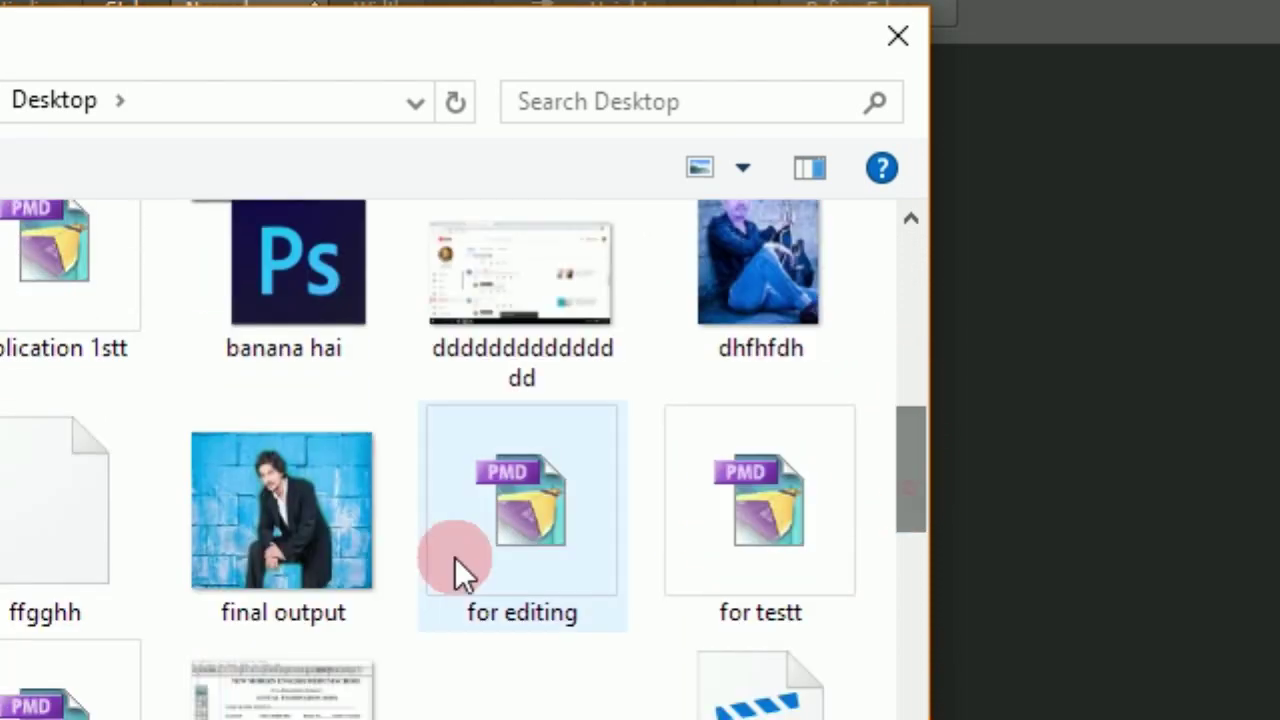
left_click(360, 530)
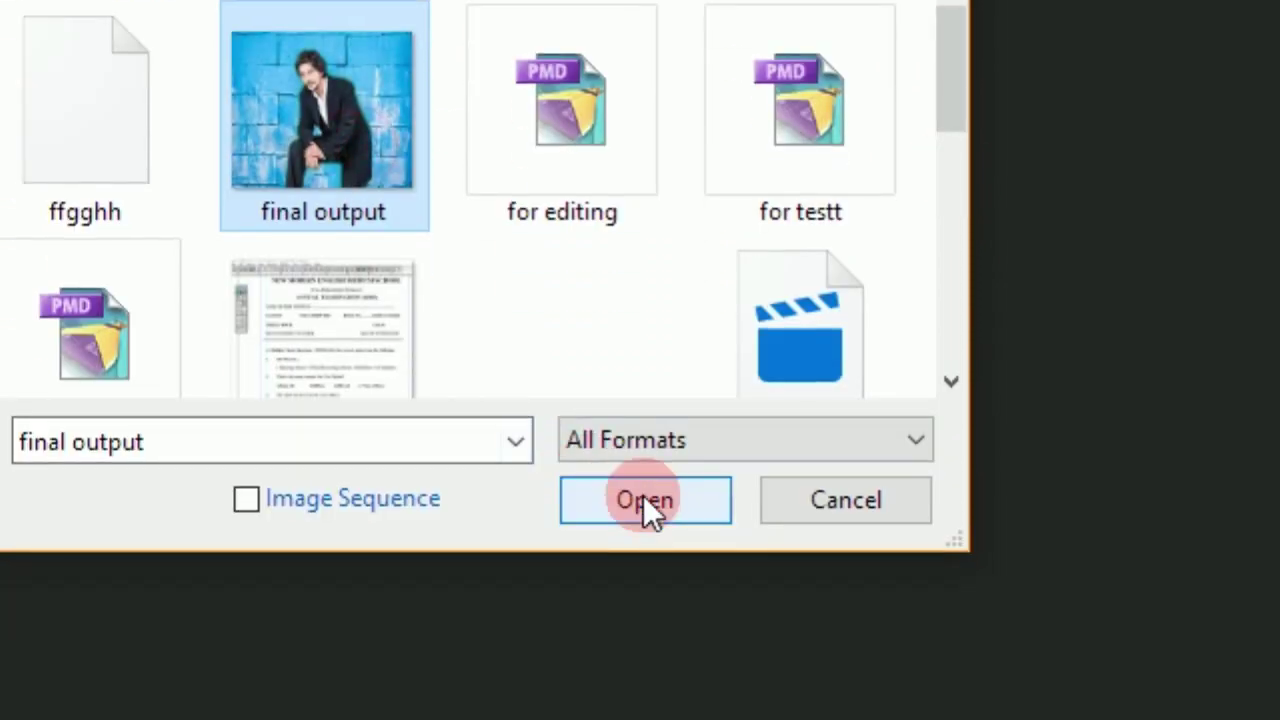
left_click(643, 505)
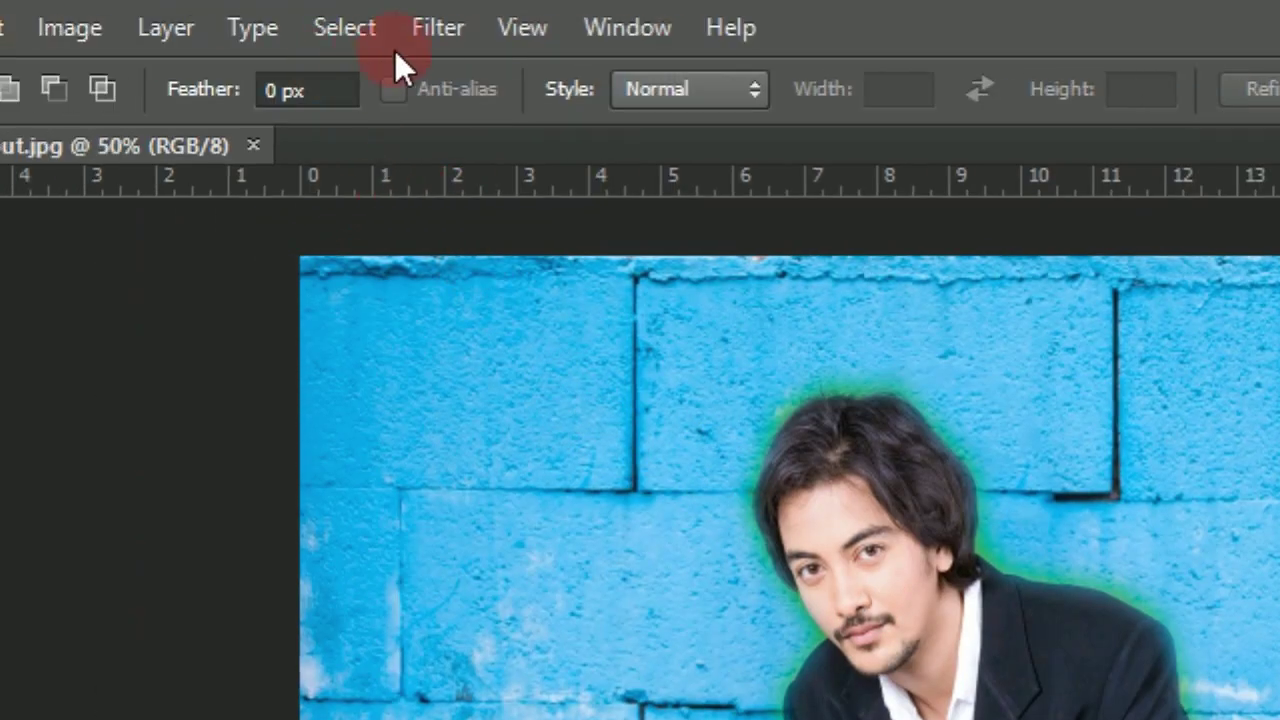
Cancel the Camera Raw Filter on 'final output' without changes, then close the document
left_click(430, 30)
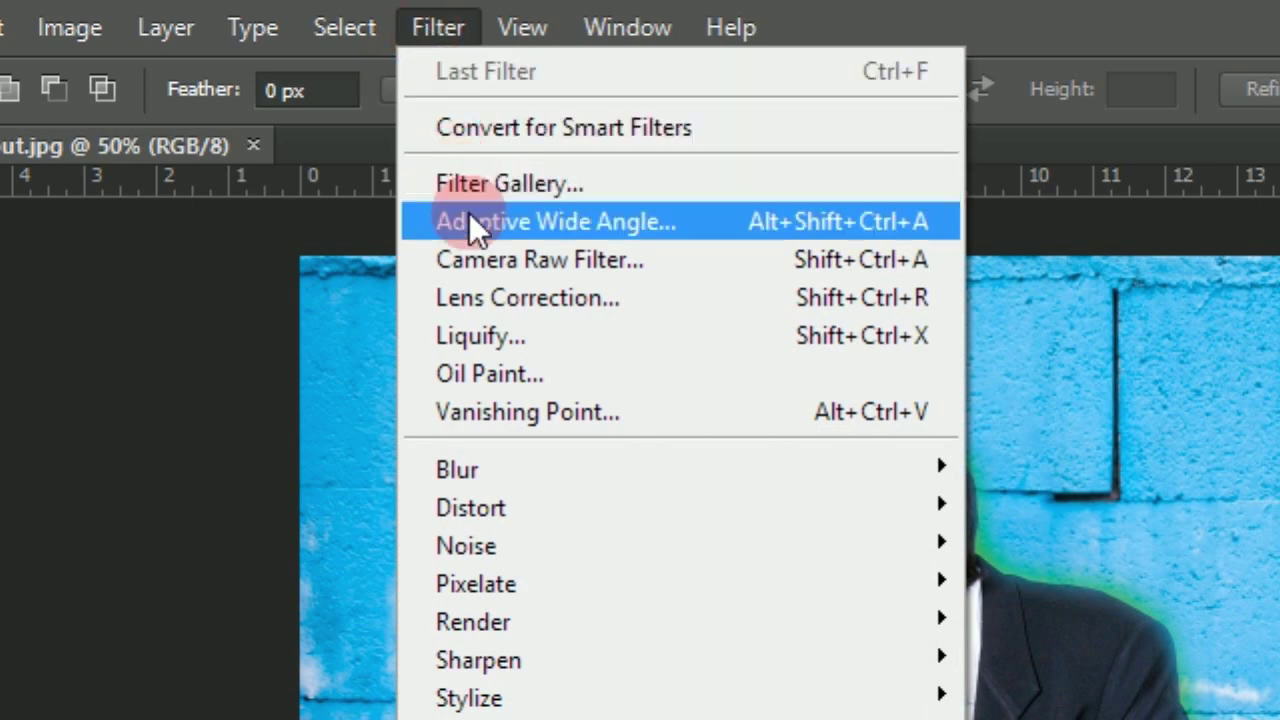
left_click(553, 263)
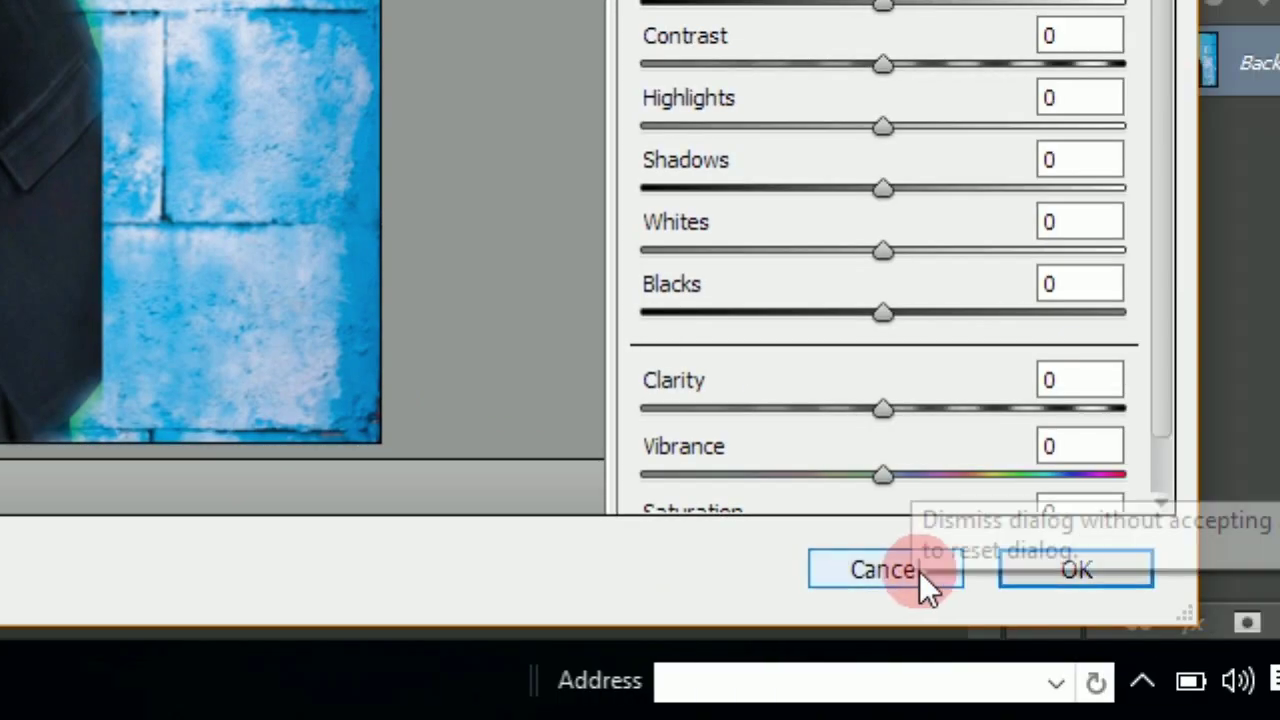
left_click(1063, 575)
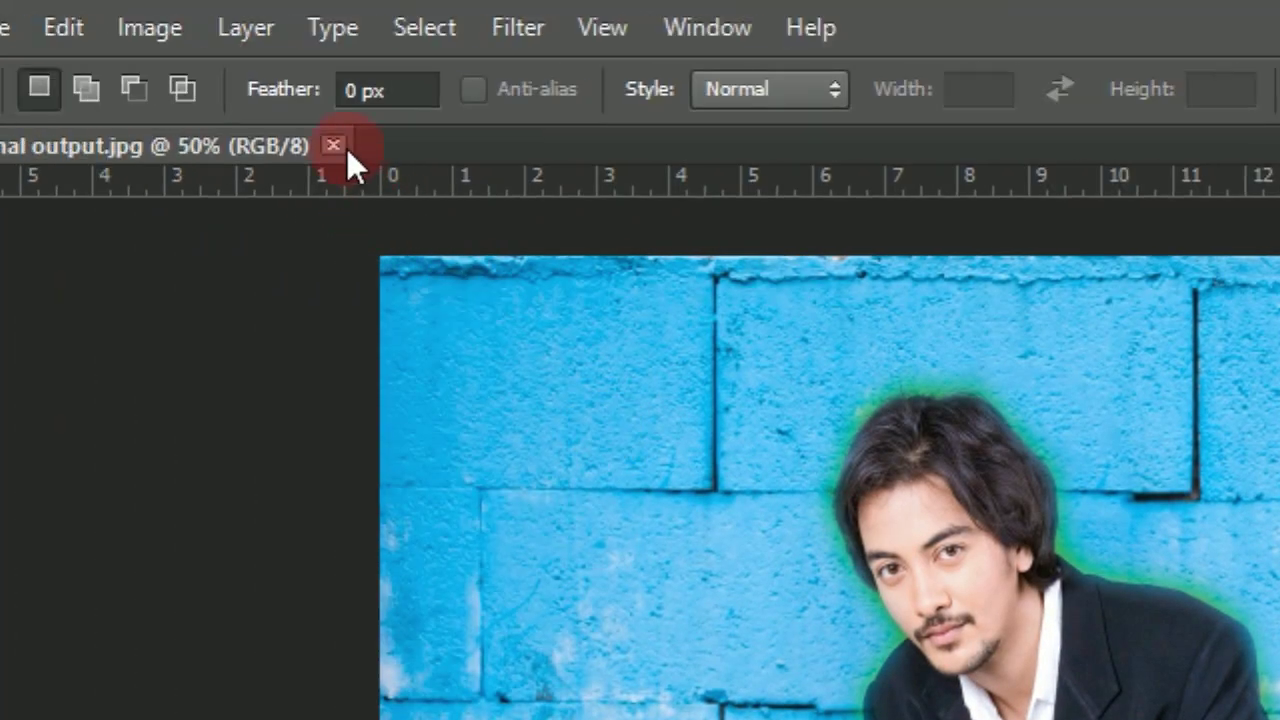
left_click(338, 145)
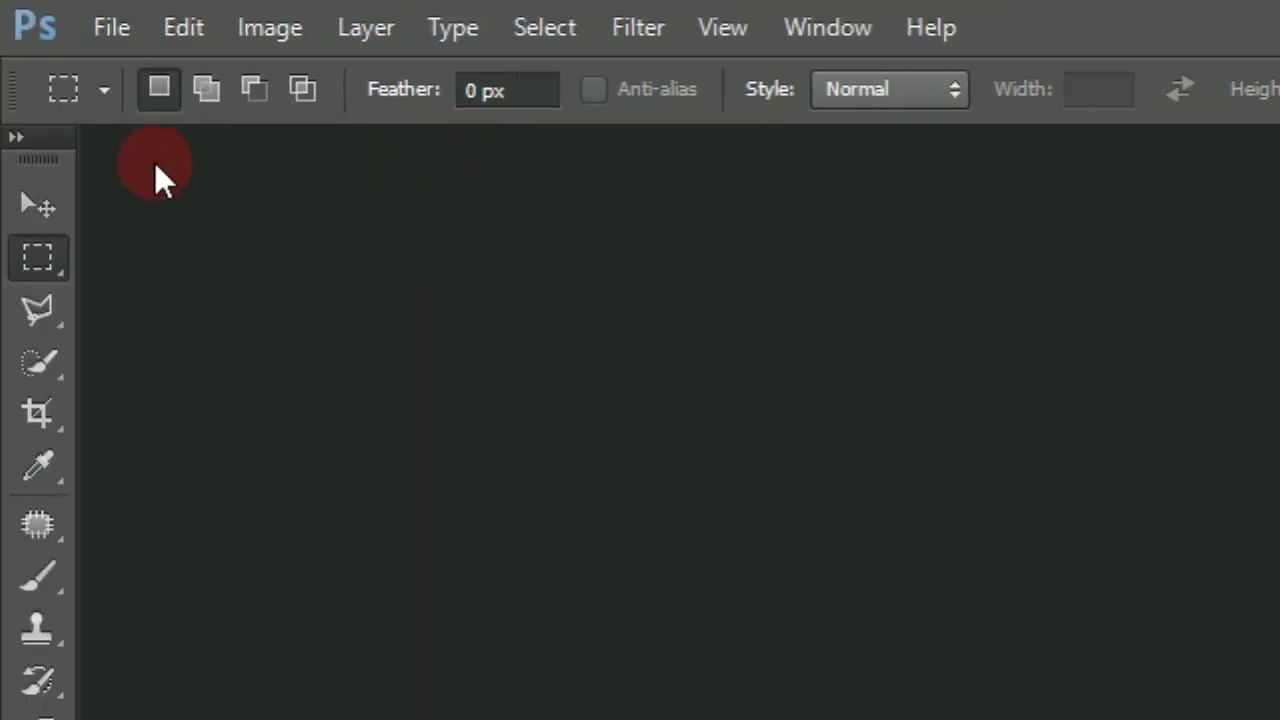
Start opening a file with a chosen format and select the 'final output' photo
left_click(110, 28)
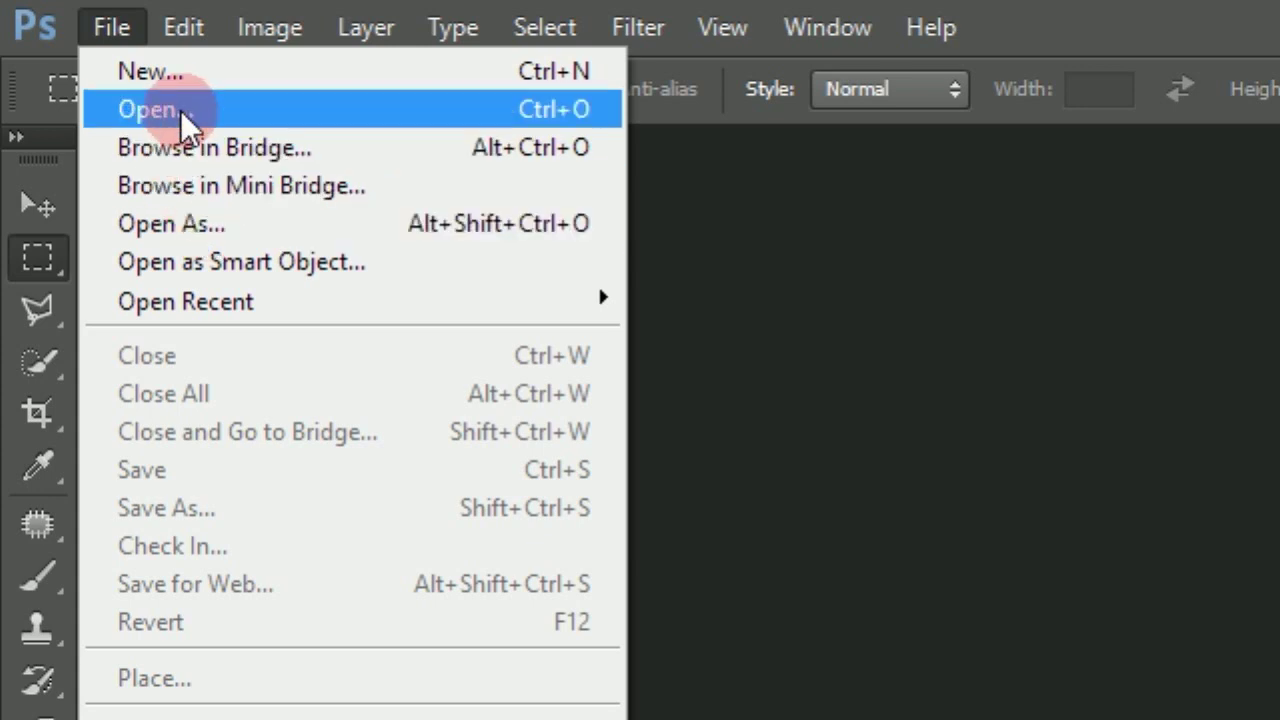
left_click(251, 235)
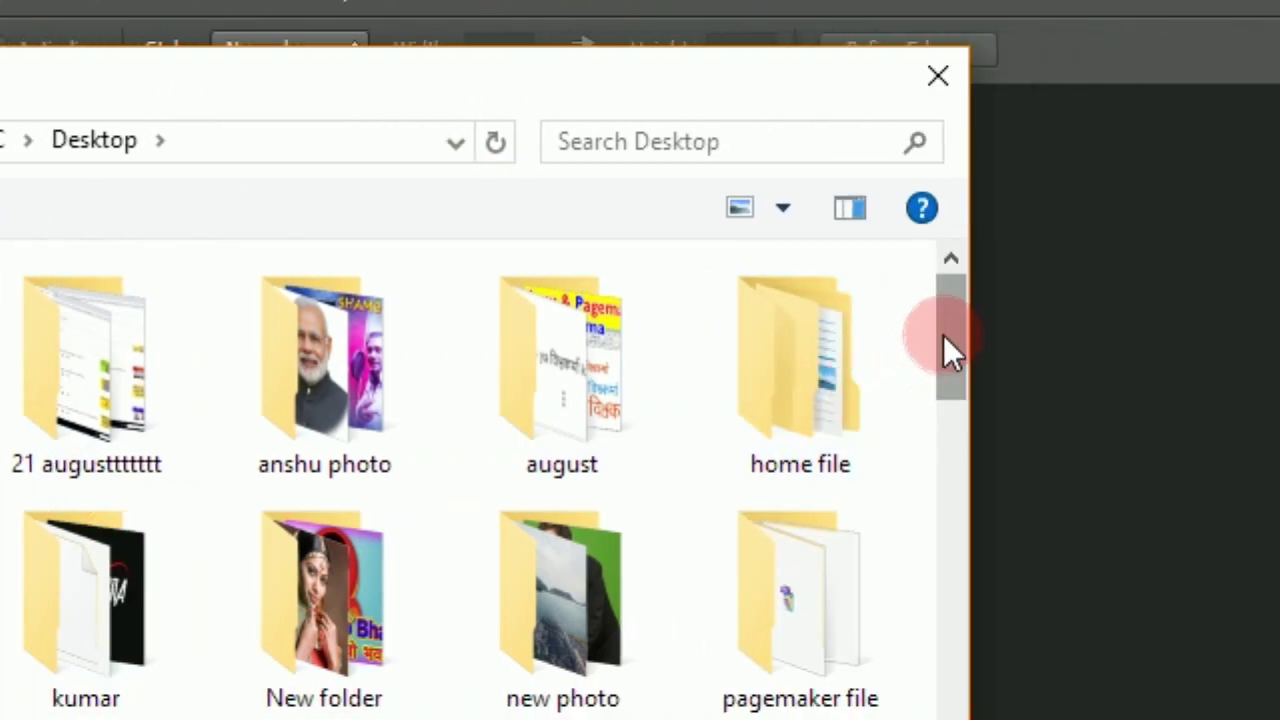
left_click_drag(945, 335, 941, 507)
left_click(383, 473)
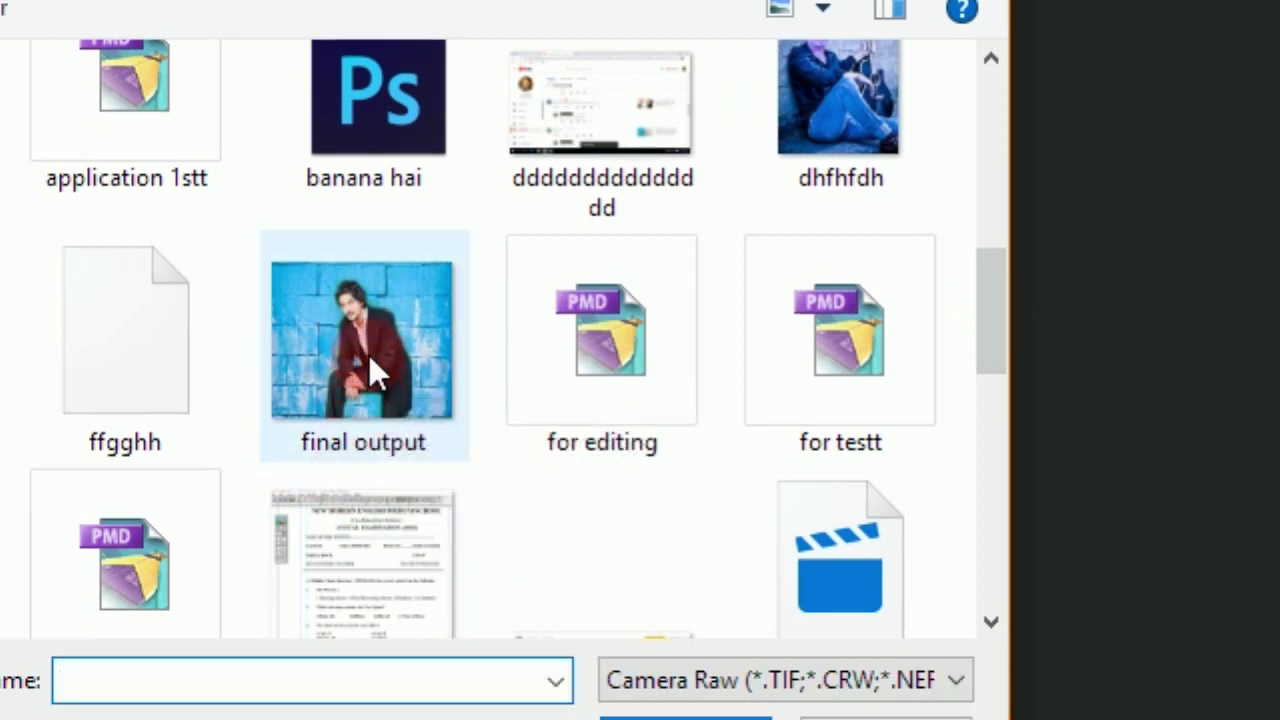
left_click(366, 362)
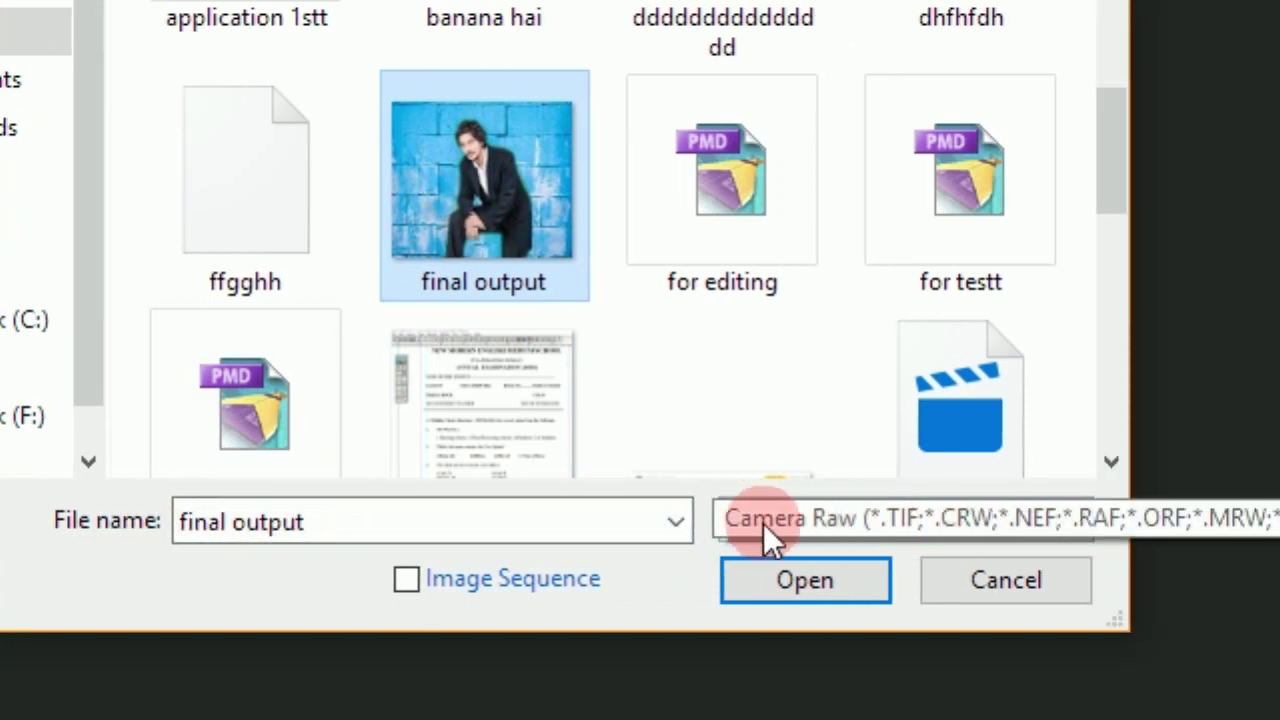
Set the file type to Camera Raw and open 'final output' in Camera Raw
left_click(763, 523)
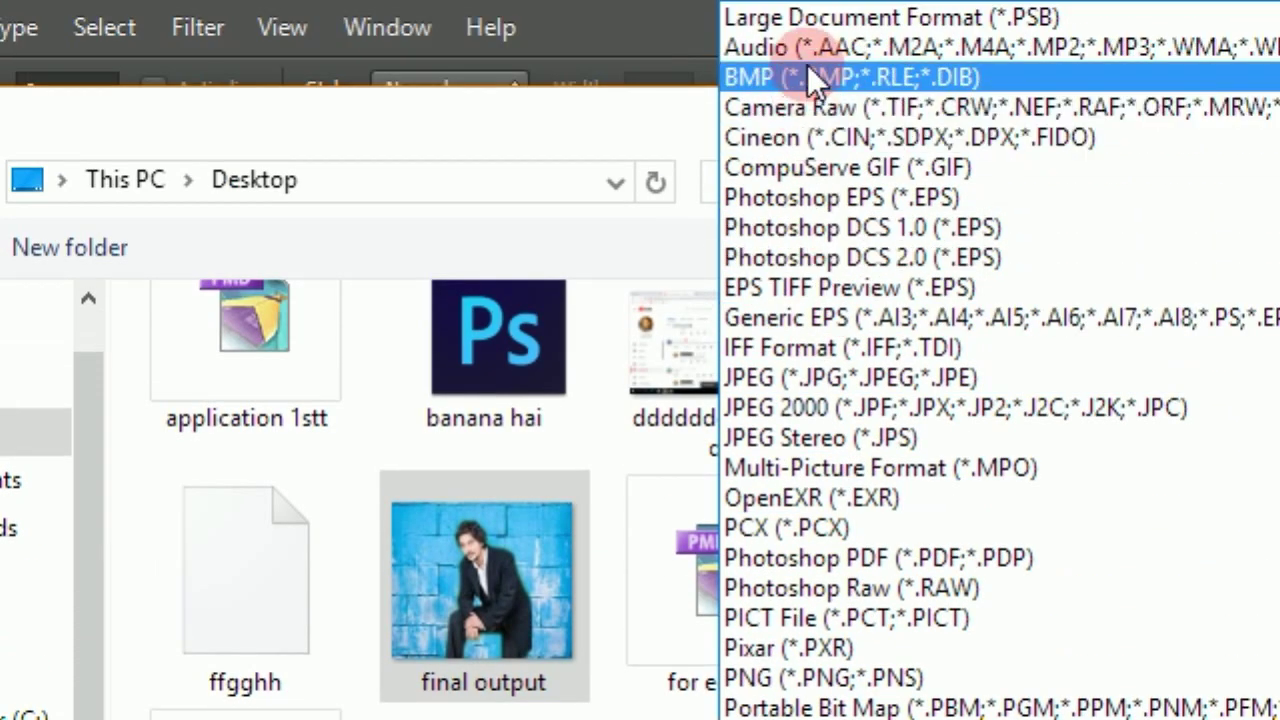
left_click(535, 137)
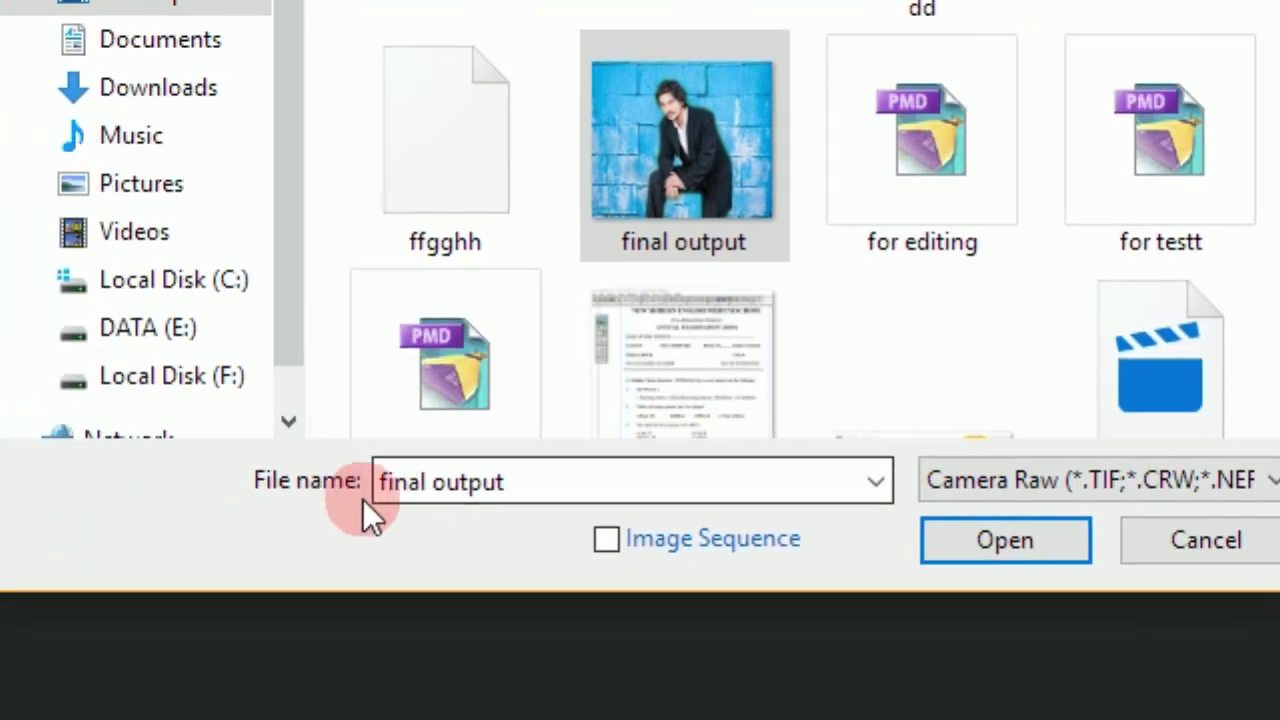
left_click(655, 213)
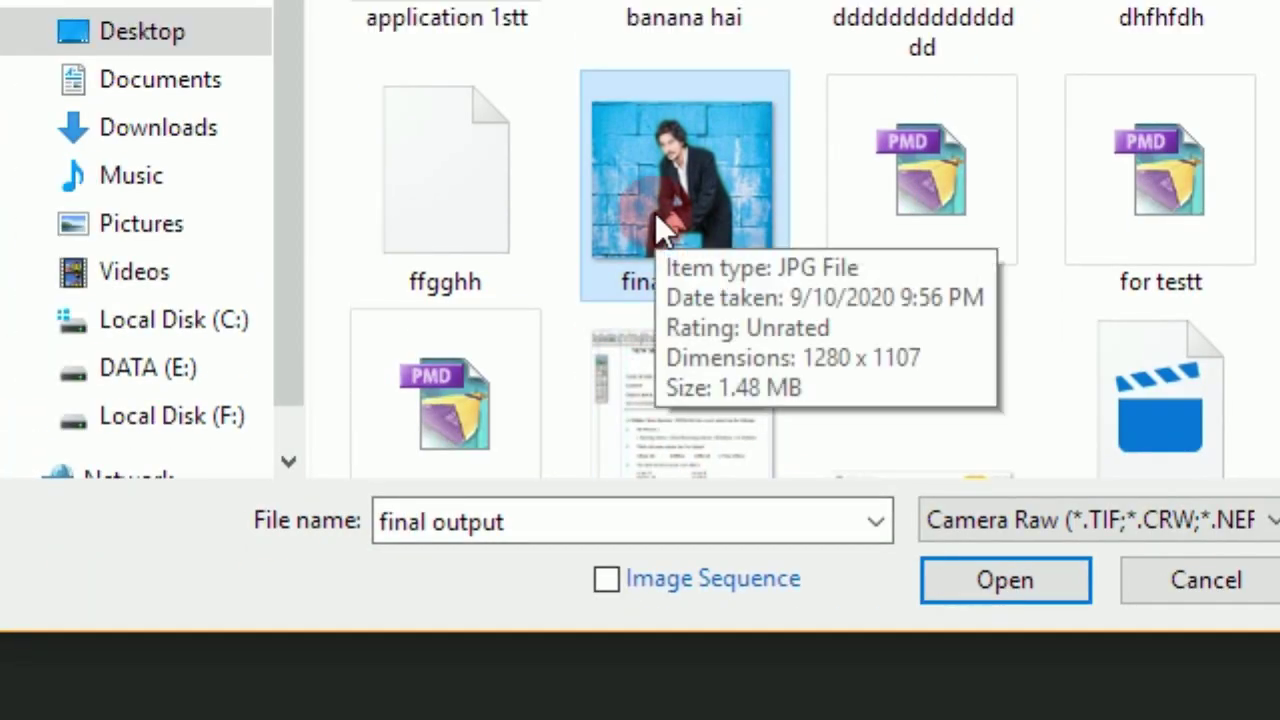
left_click(380, 509)
left_click(967, 529)
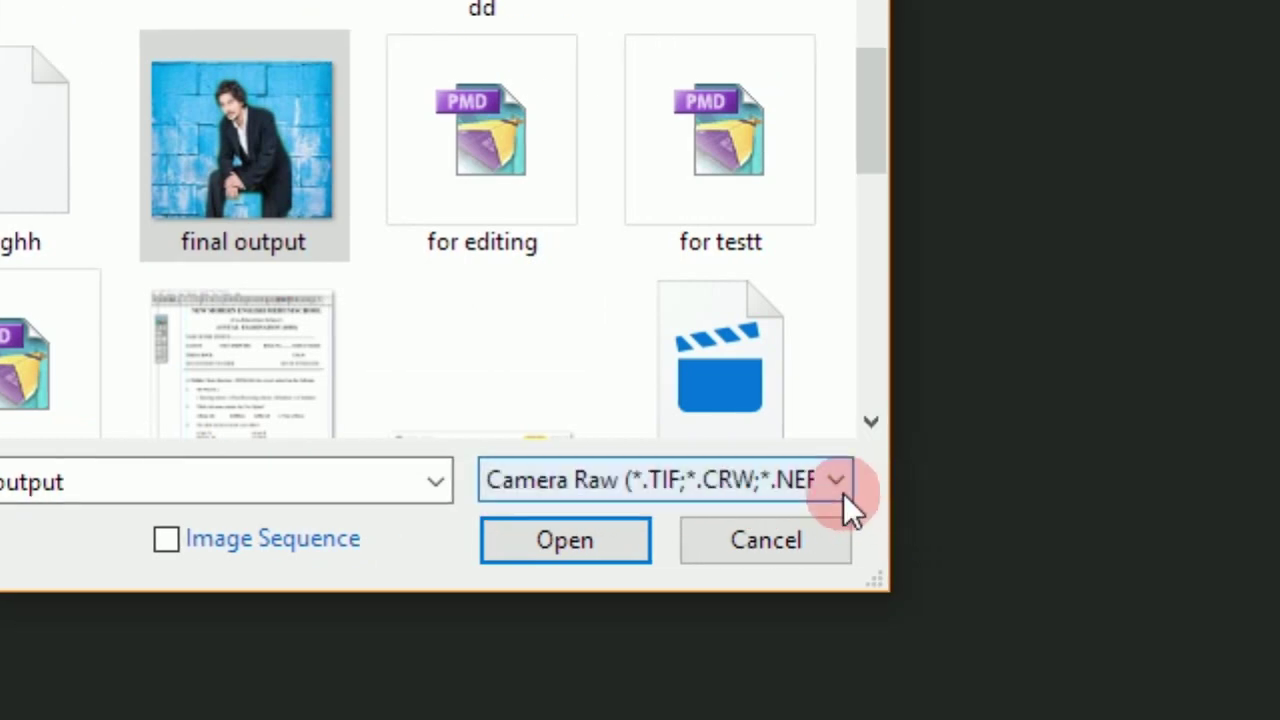
left_click(843, 493)
scroll(800, 480, "down", 4)
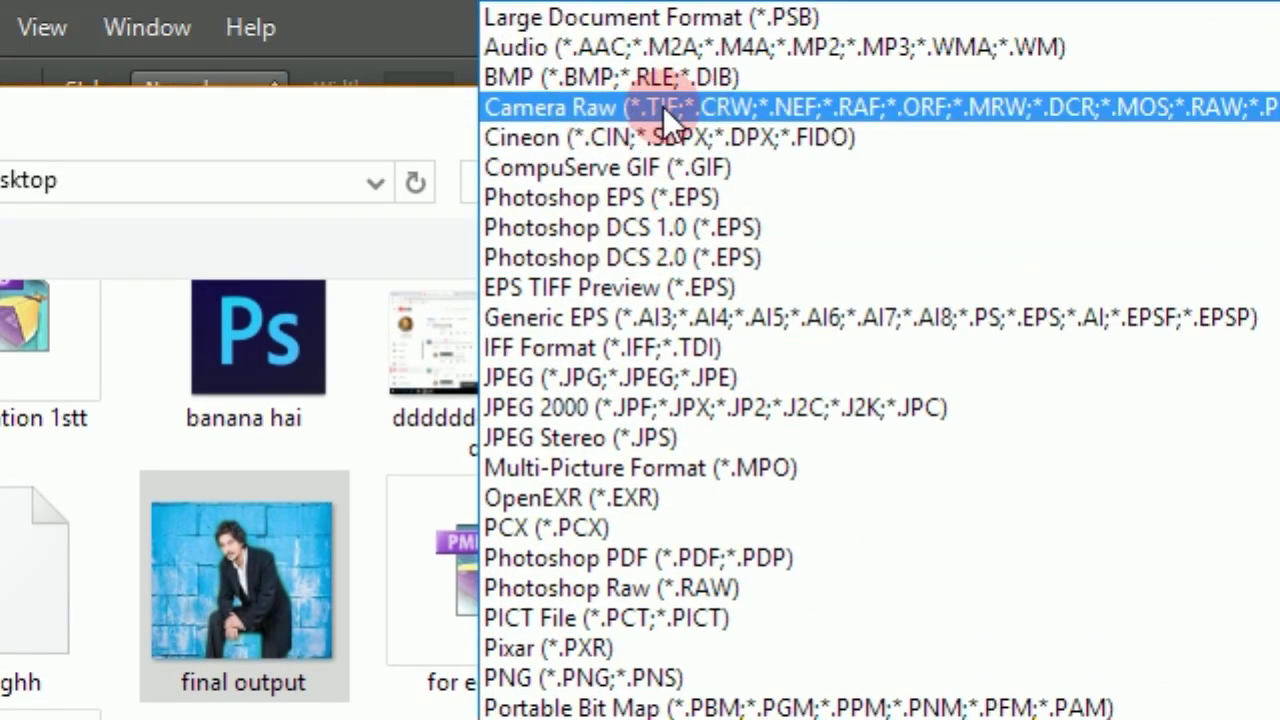
left_click(617, 106)
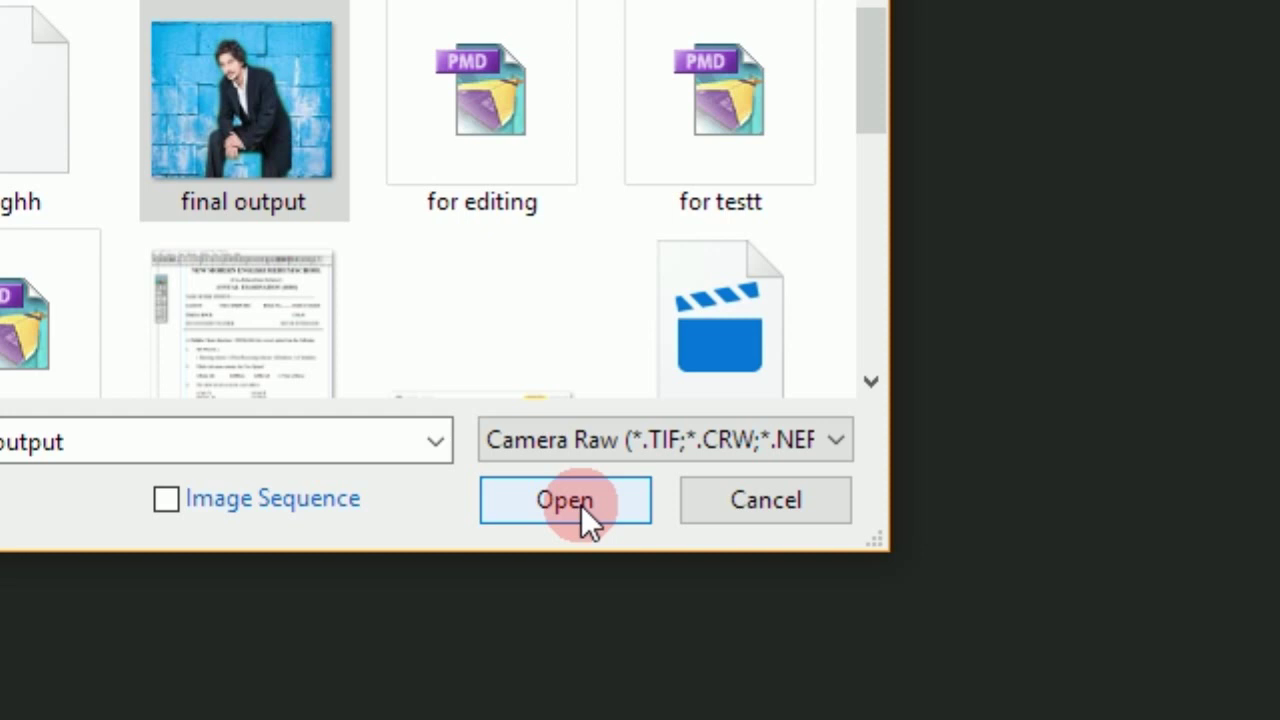
left_click(581, 505)
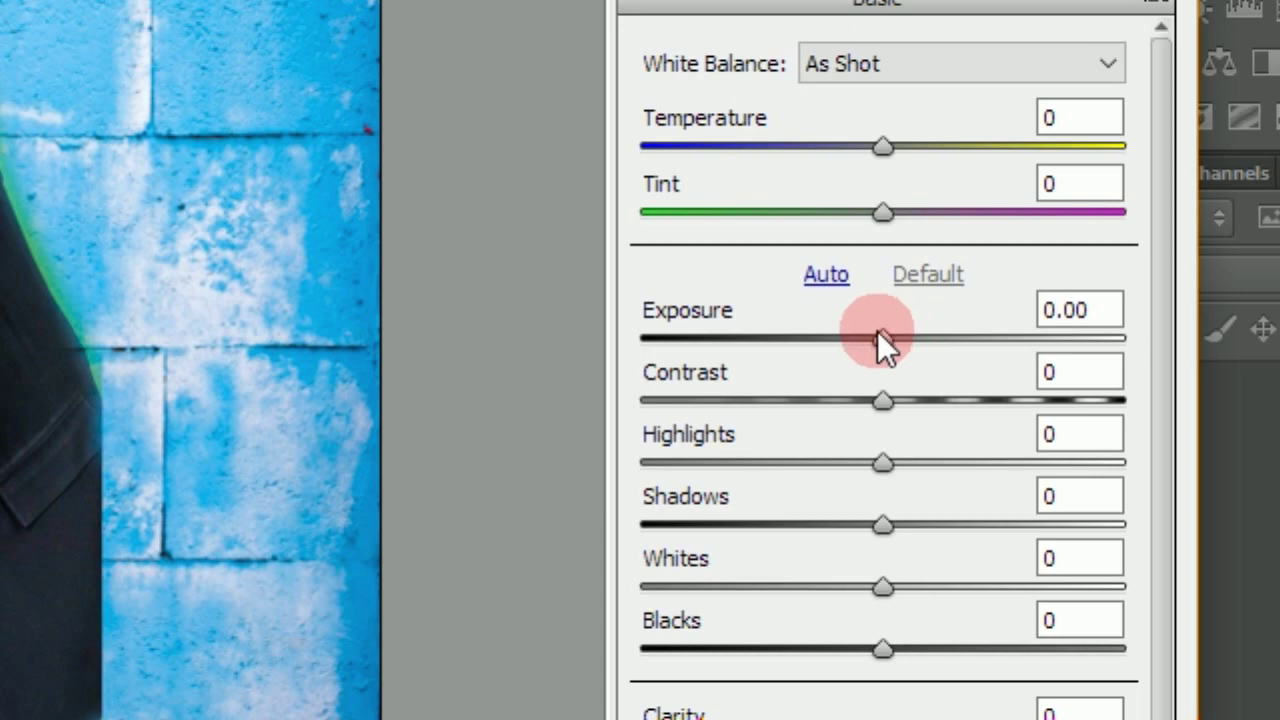
Raise the photo's Exposure to +1.50 in Camera Raw's Basic panel
left_click_drag(880, 338, 951, 338)
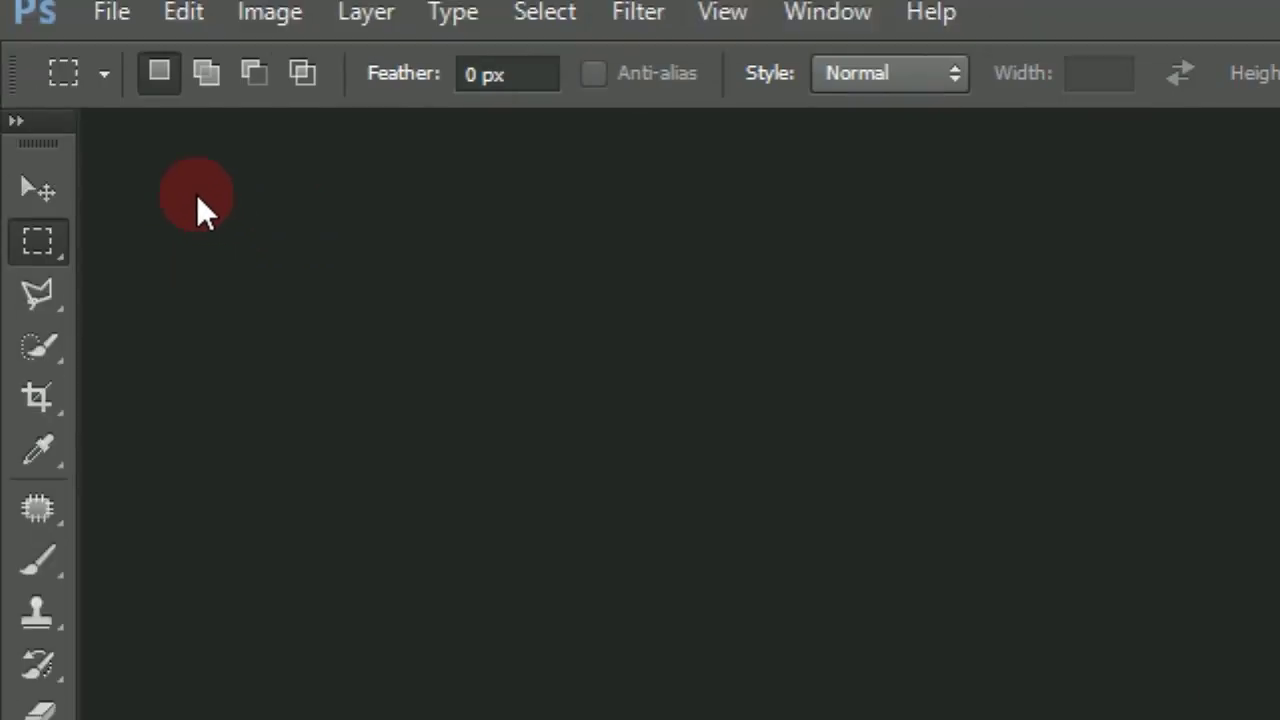
Bring up the Open dialog and select 46_phot0 on the Desktop
left_click(112, 28)
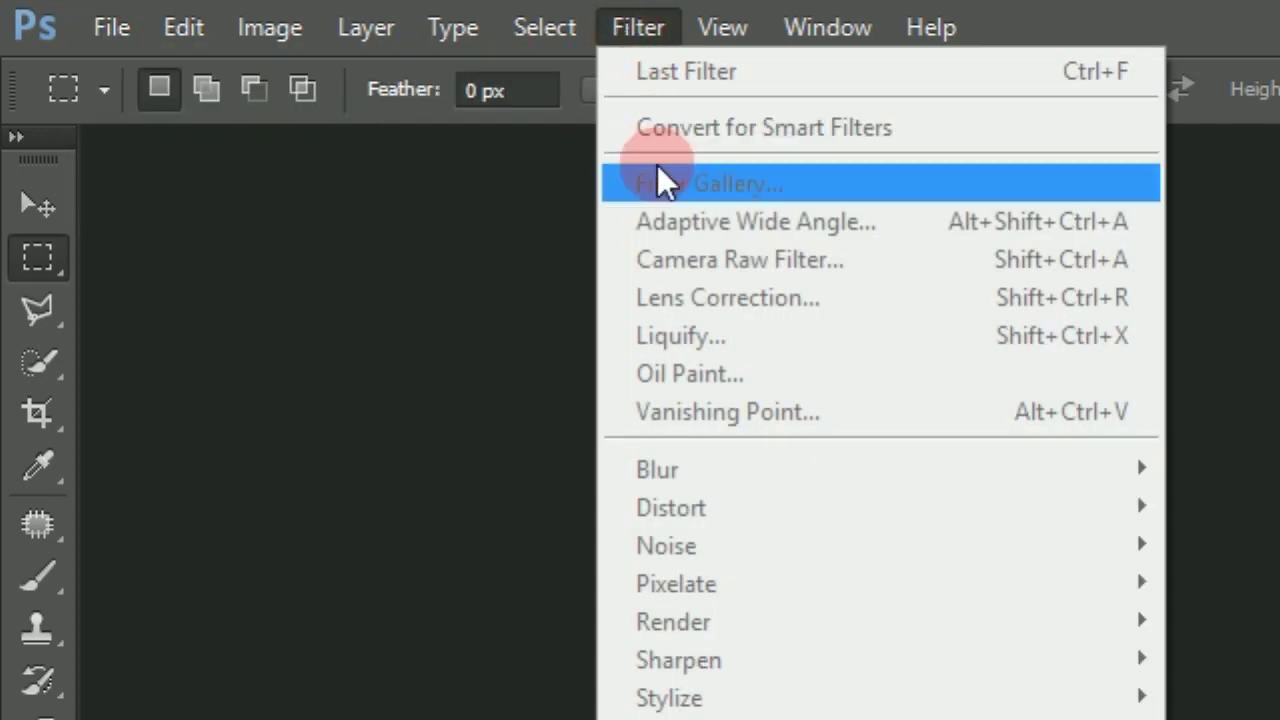
left_click(437, 242)
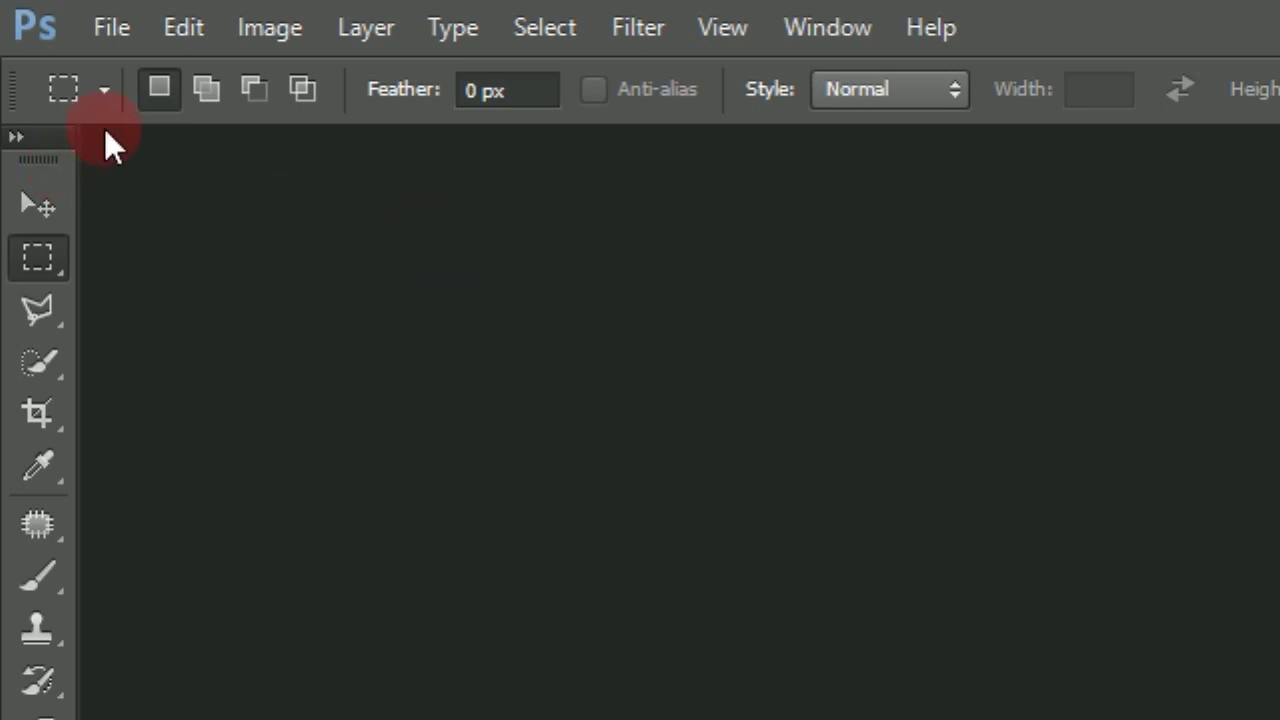
left_click(110, 40)
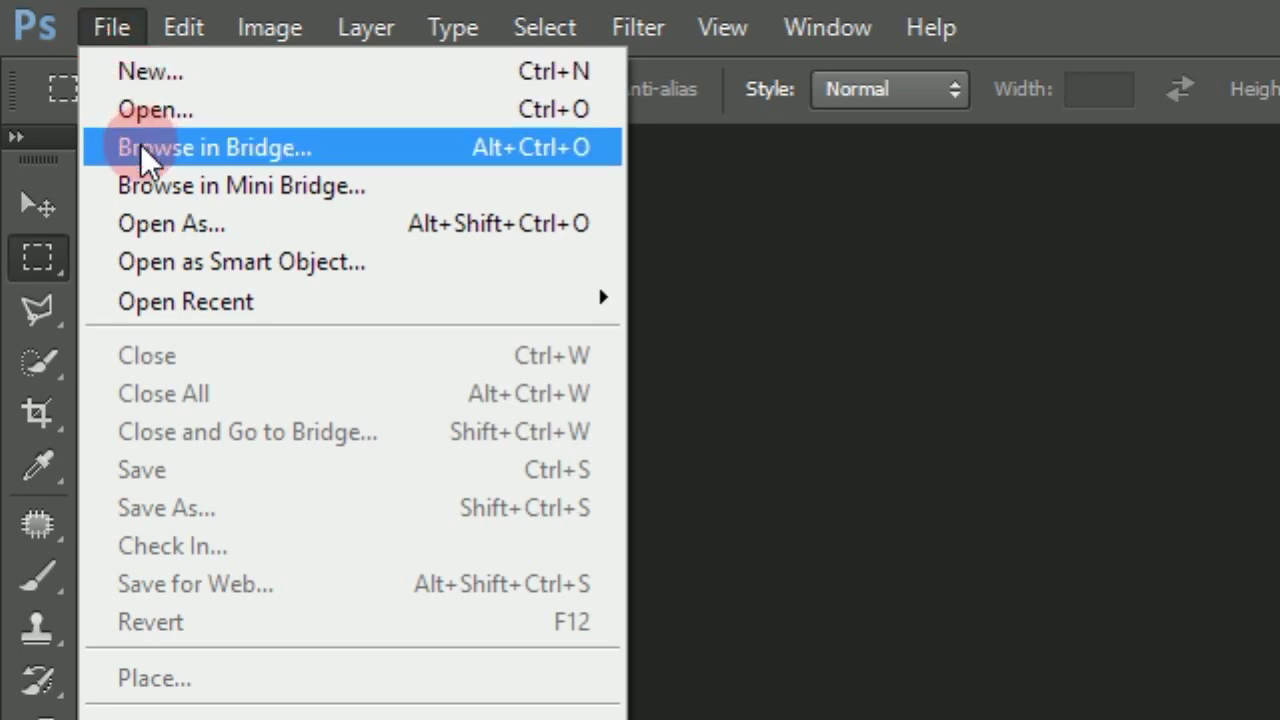
left_click(180, 226)
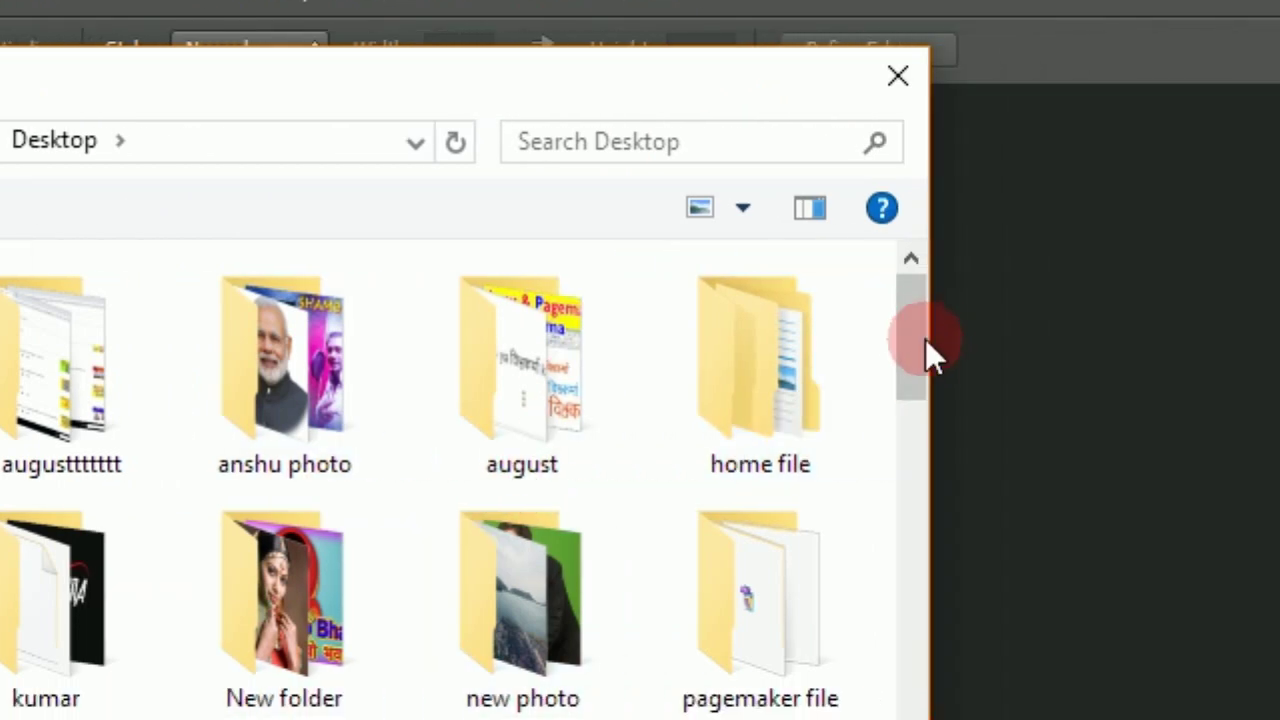
left_click_drag(925, 339, 897, 433)
left_click(494, 395)
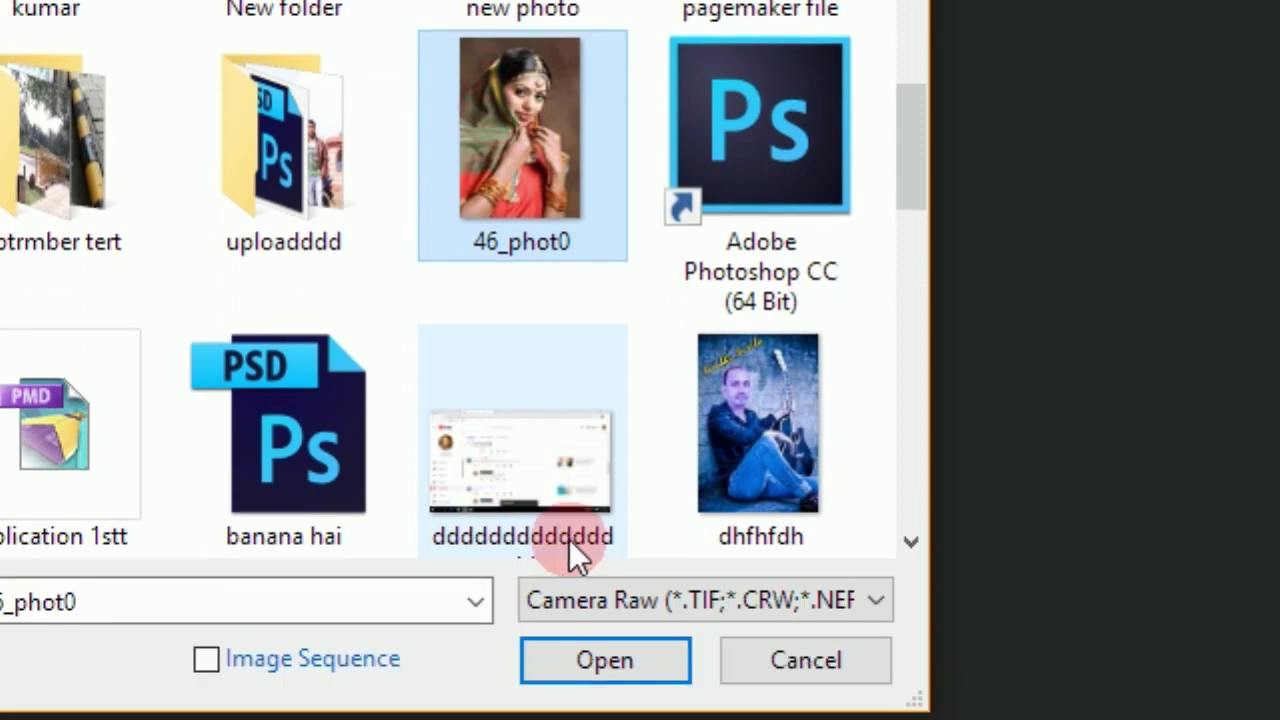
Set the file type to Camera Raw and open 46_phot0
left_click(602, 502)
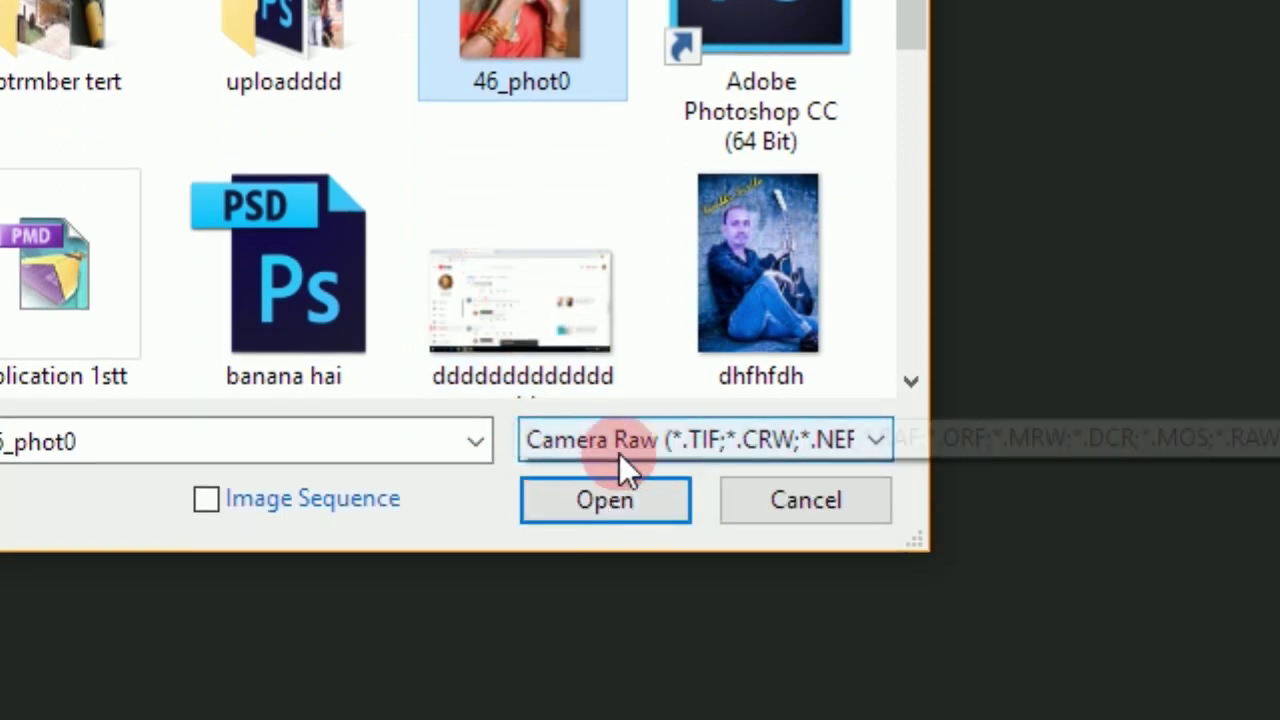
left_click(737, 445)
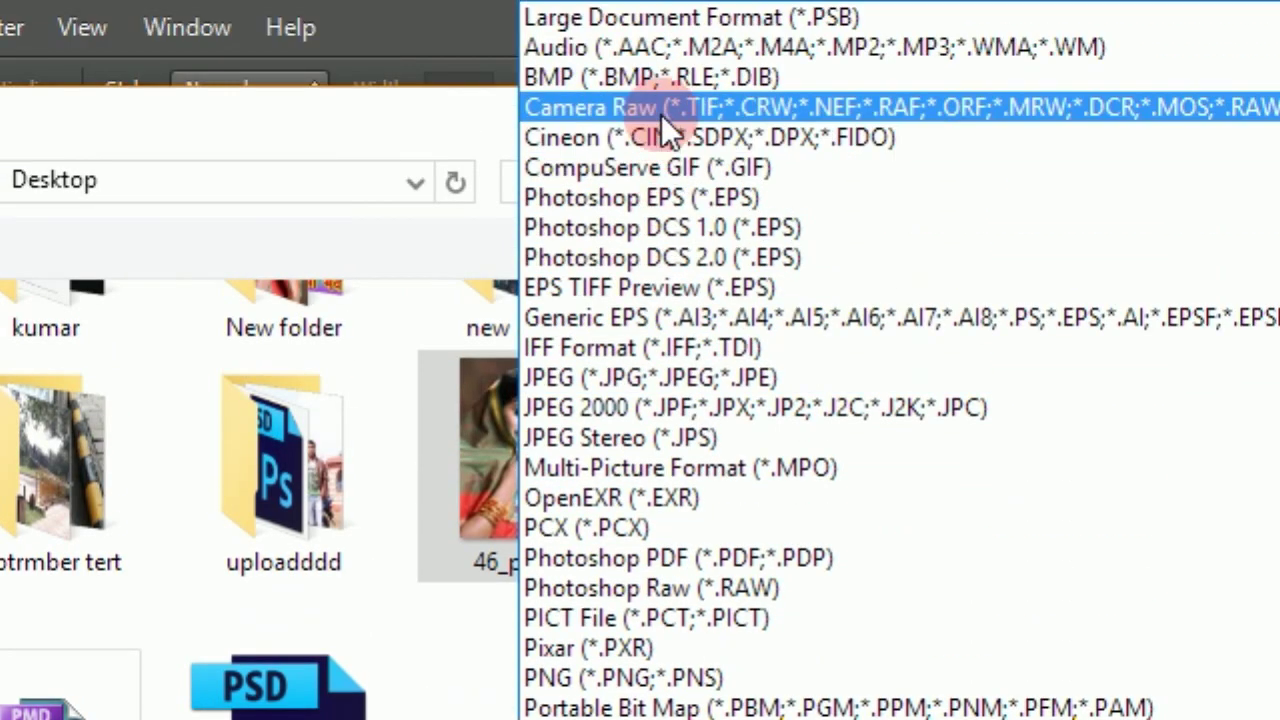
left_click(661, 106)
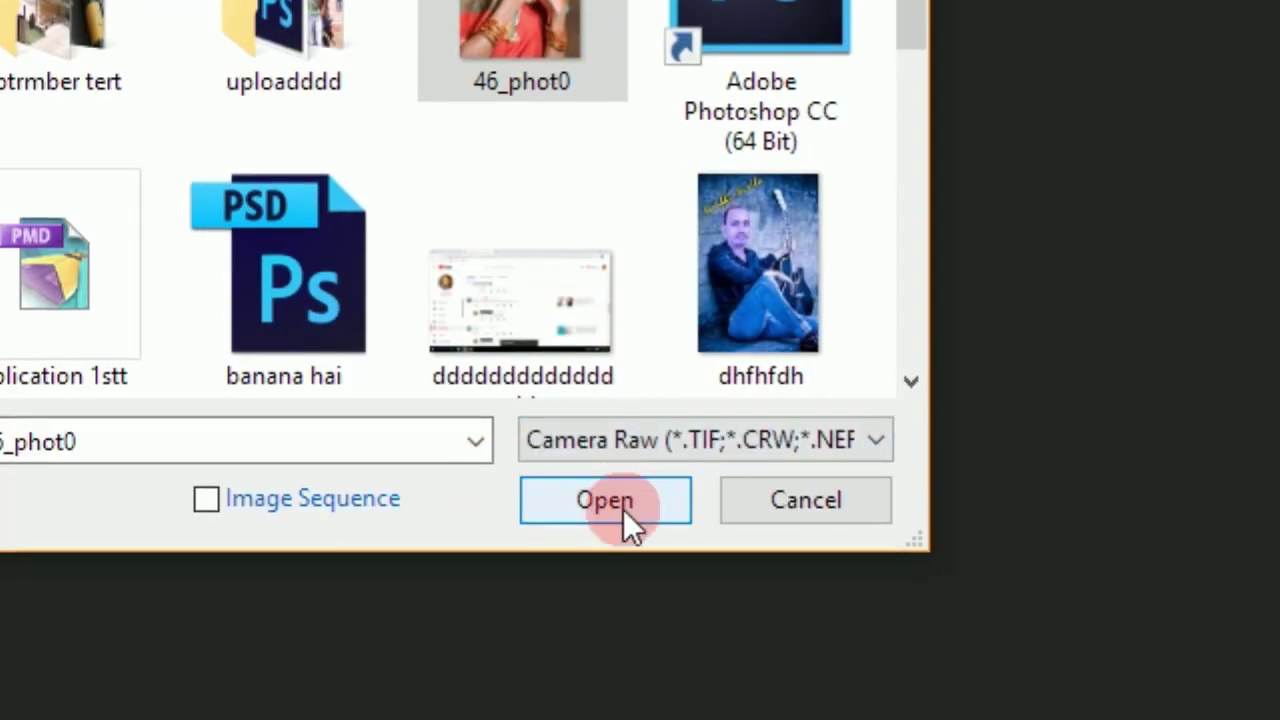
left_click(623, 509)
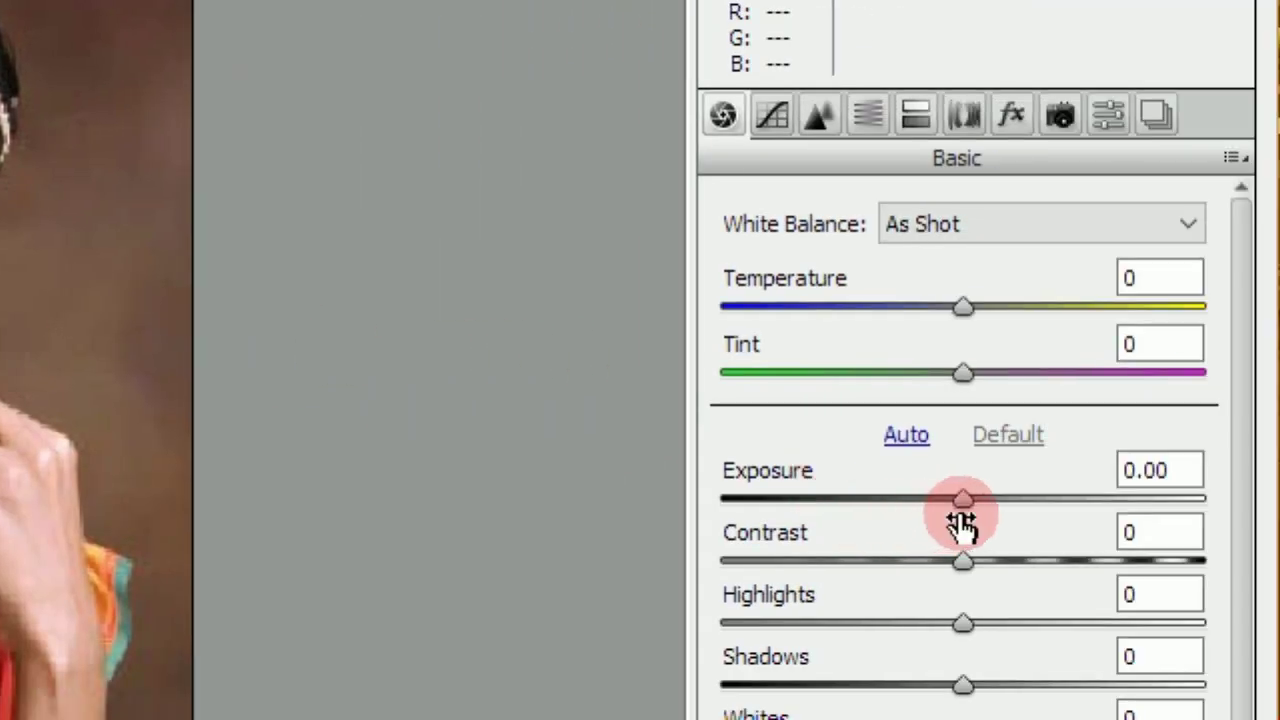
Raise Exposure to +0.70 and open 46_phot0.jpg as an image document
left_click_drag(927, 497, 849, 493)
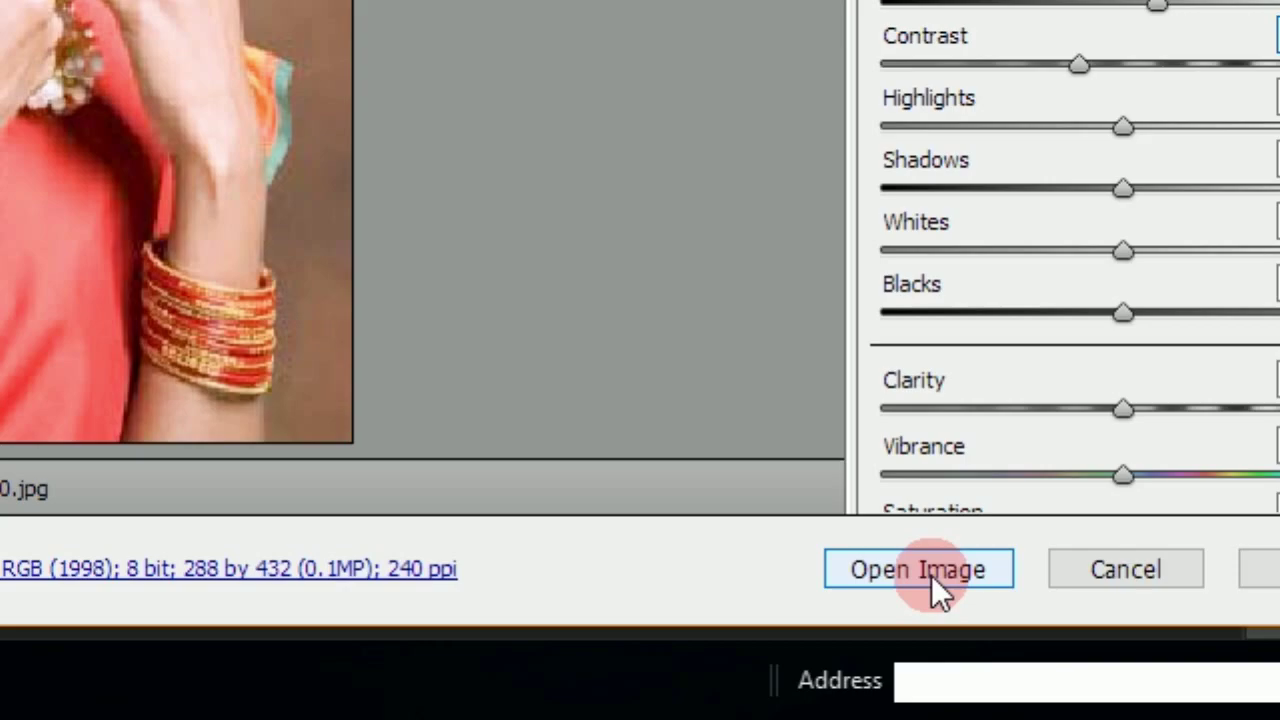
left_click(931, 575)
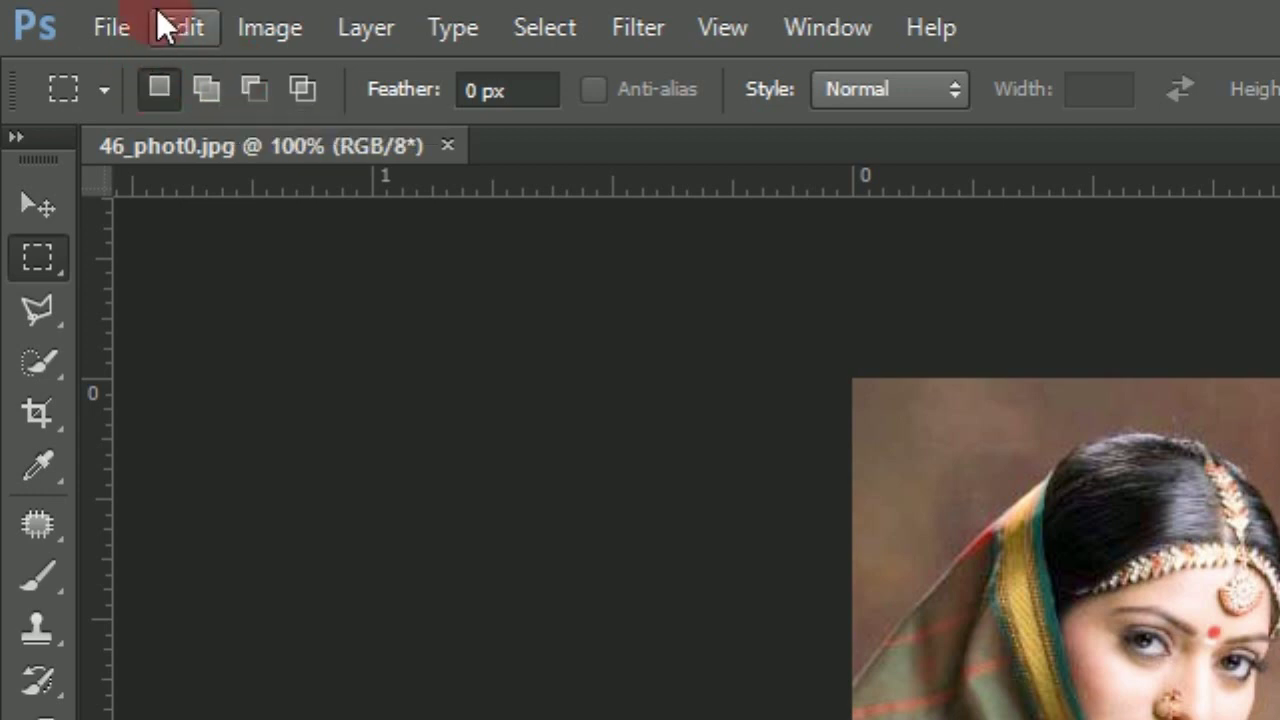
left_click_drag(225, 187, 214, 213)
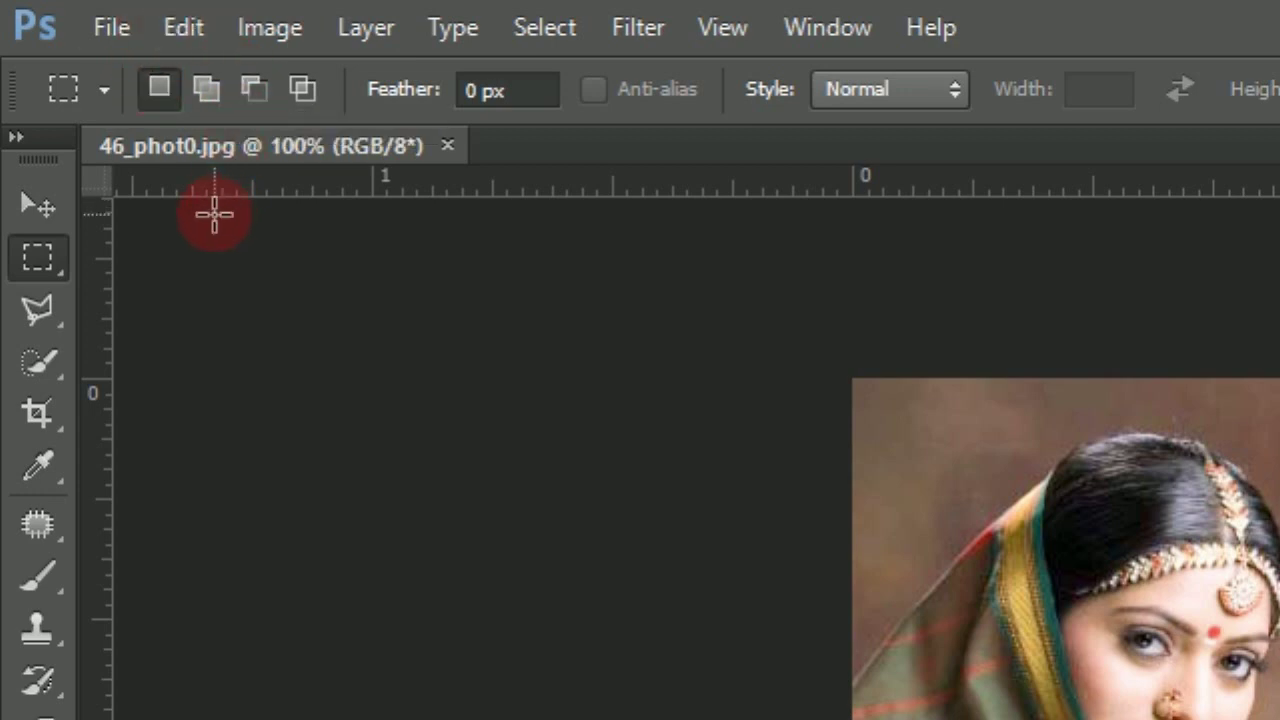